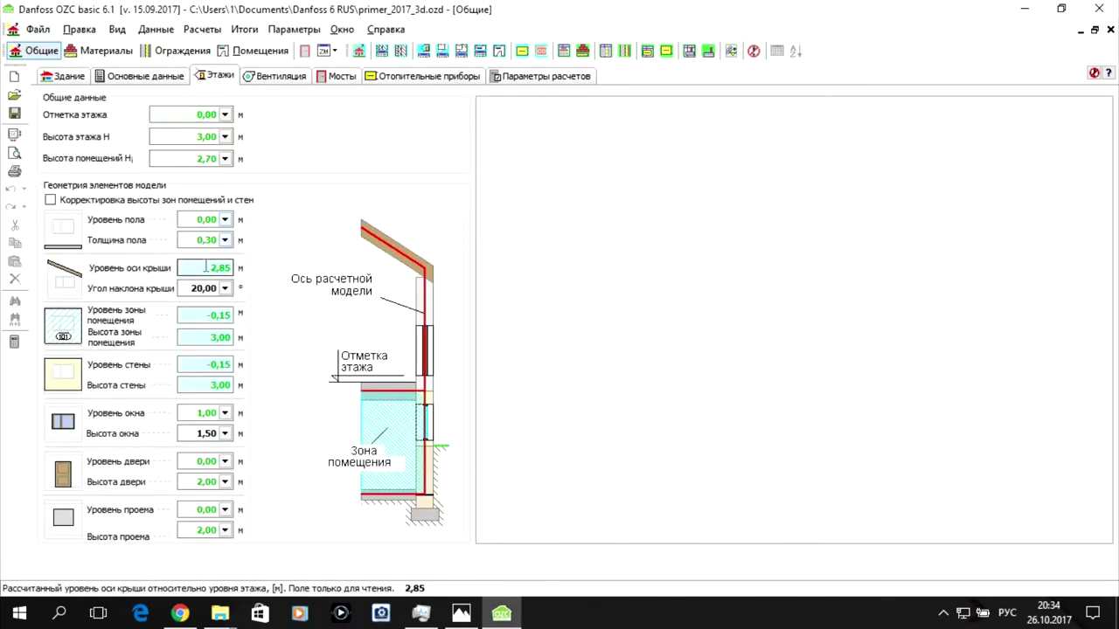
Review the project's general floor and building data, the materials catalogue and the enclosures catalogue, ending at the rooms list
mouse_move(206, 267)
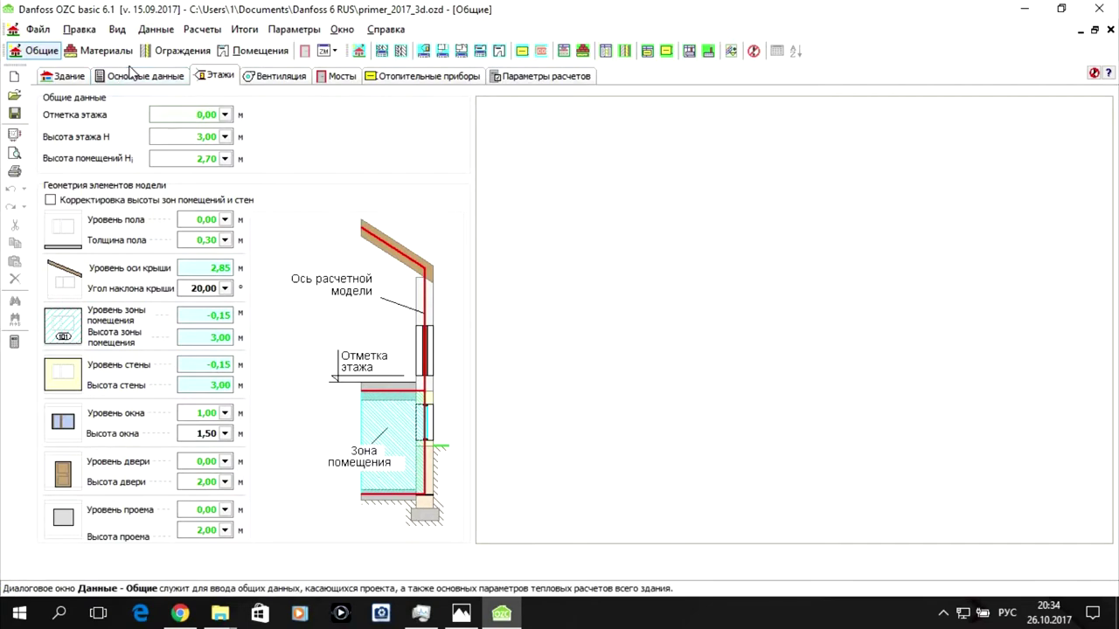
click(61, 78)
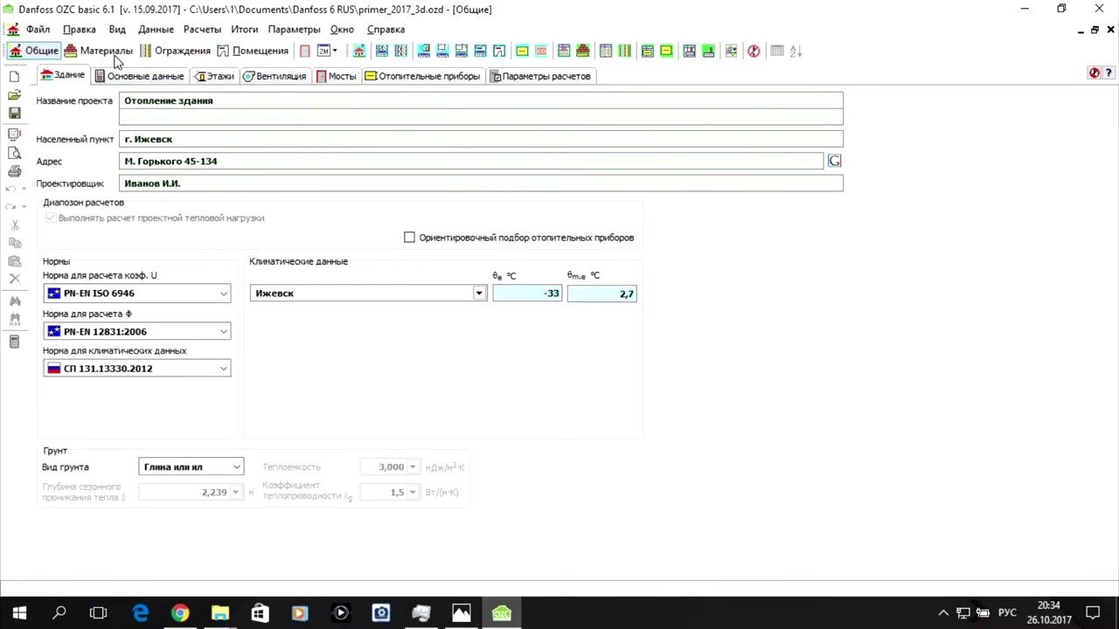
click(107, 50)
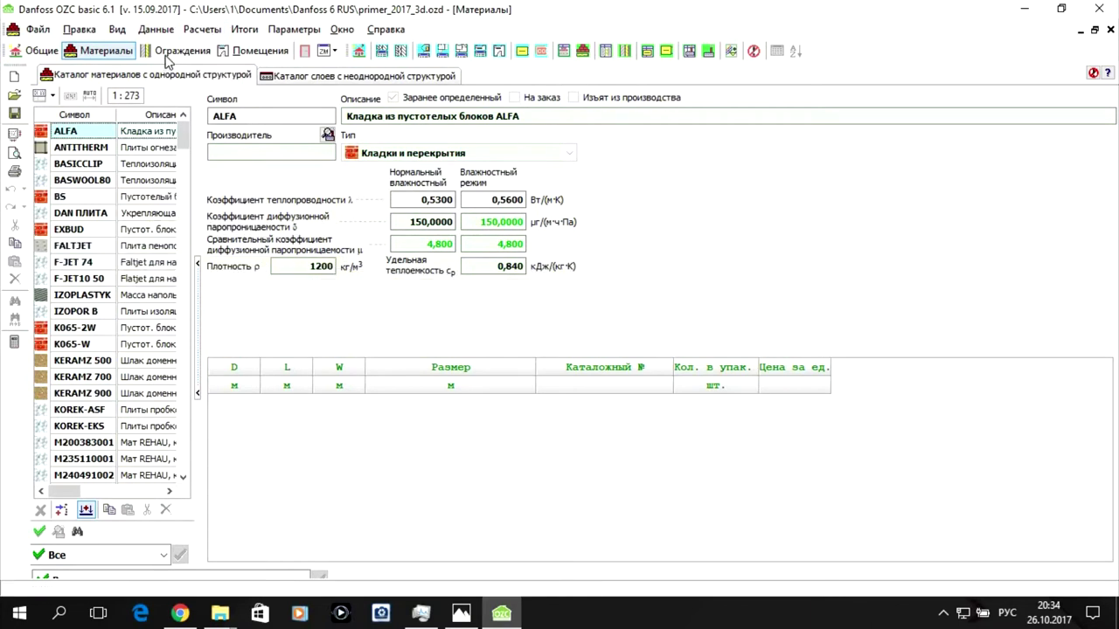
click(168, 55)
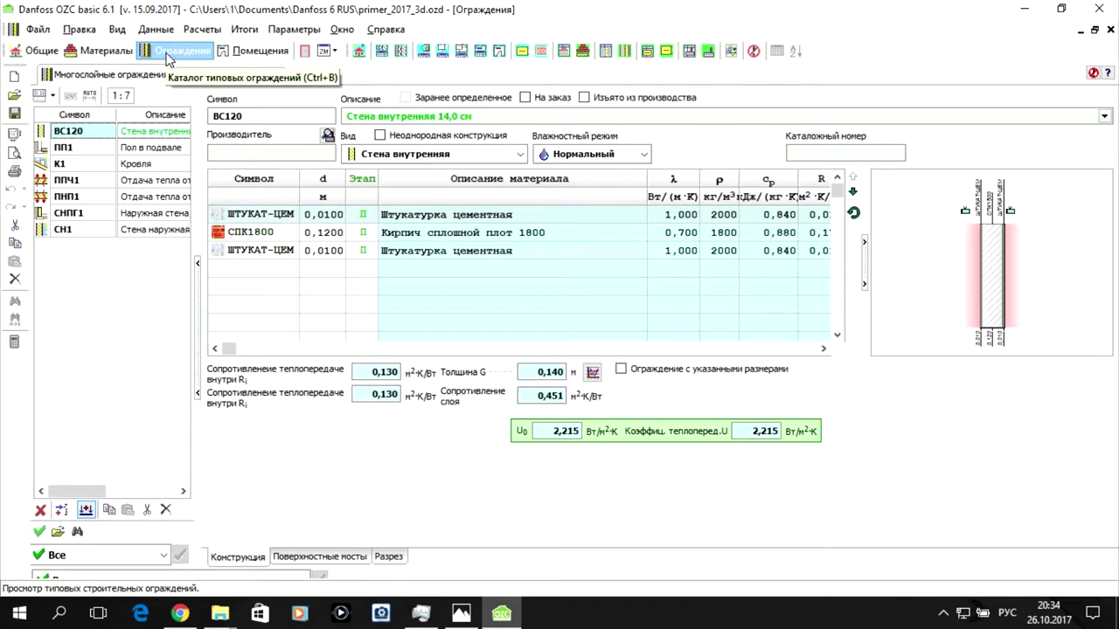
click(253, 53)
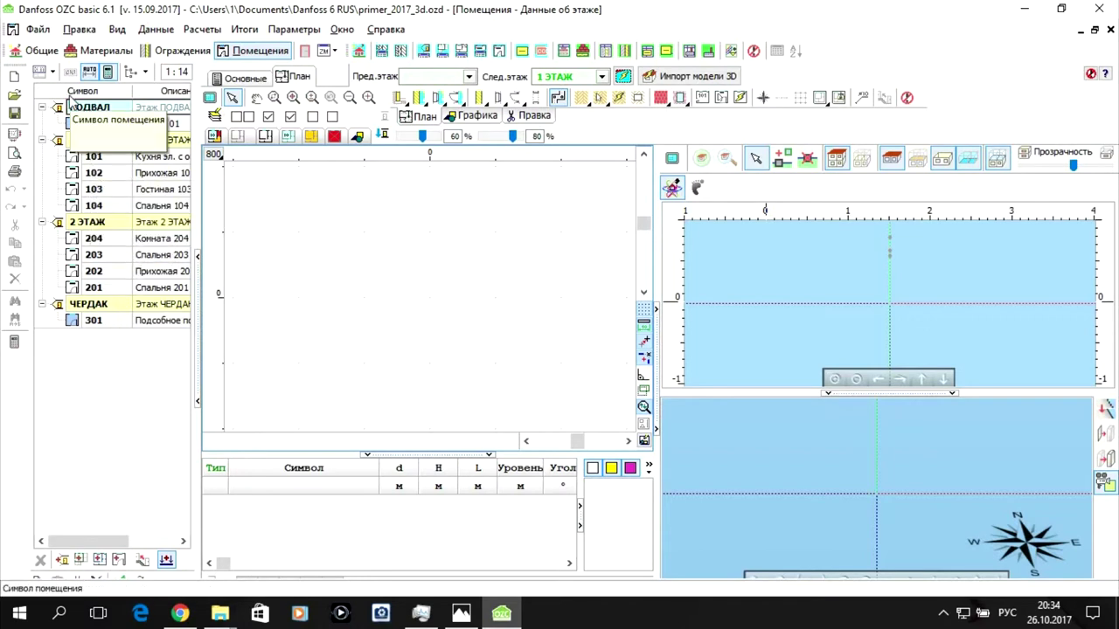
Delete room 01 from the basement and rooms 101 to 104 from the first floor, confirming each removal
click(158, 123)
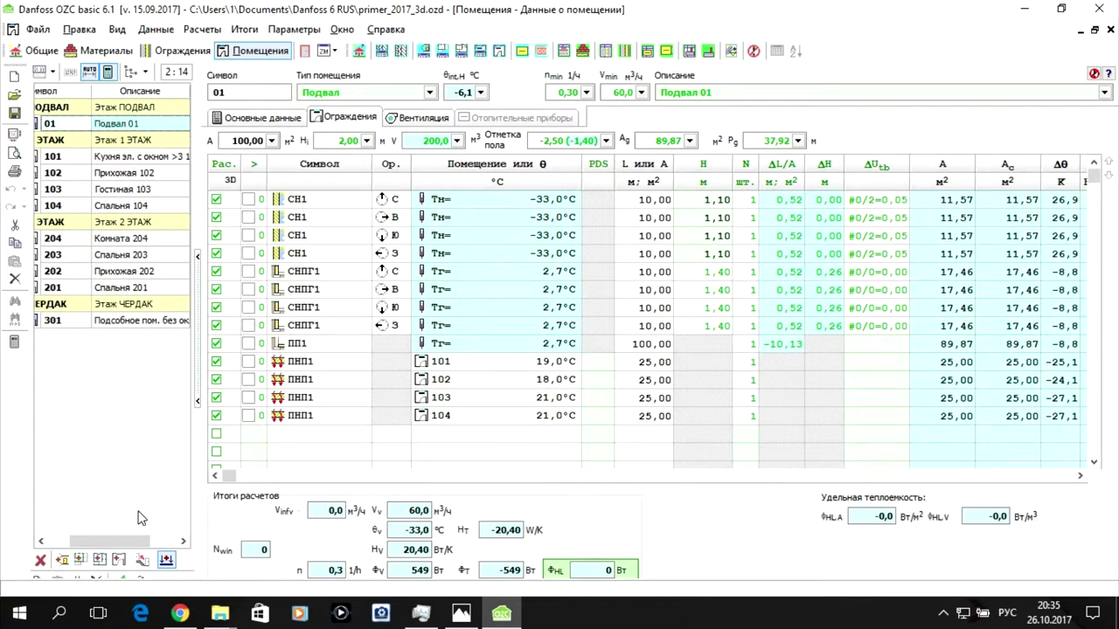
click(98, 579)
click(564, 333)
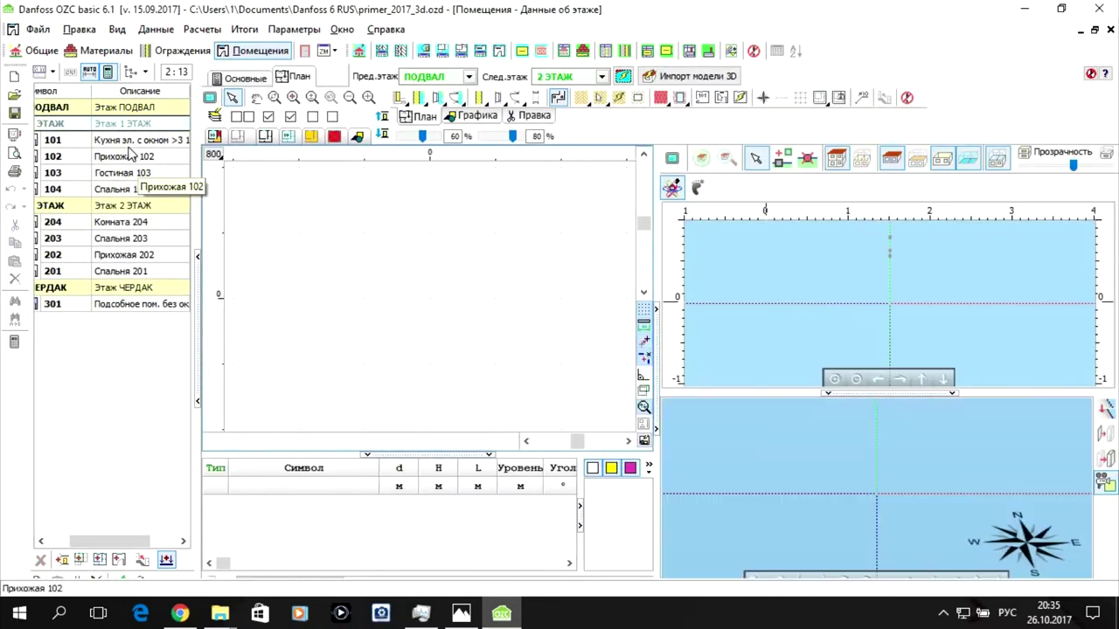
click(127, 142)
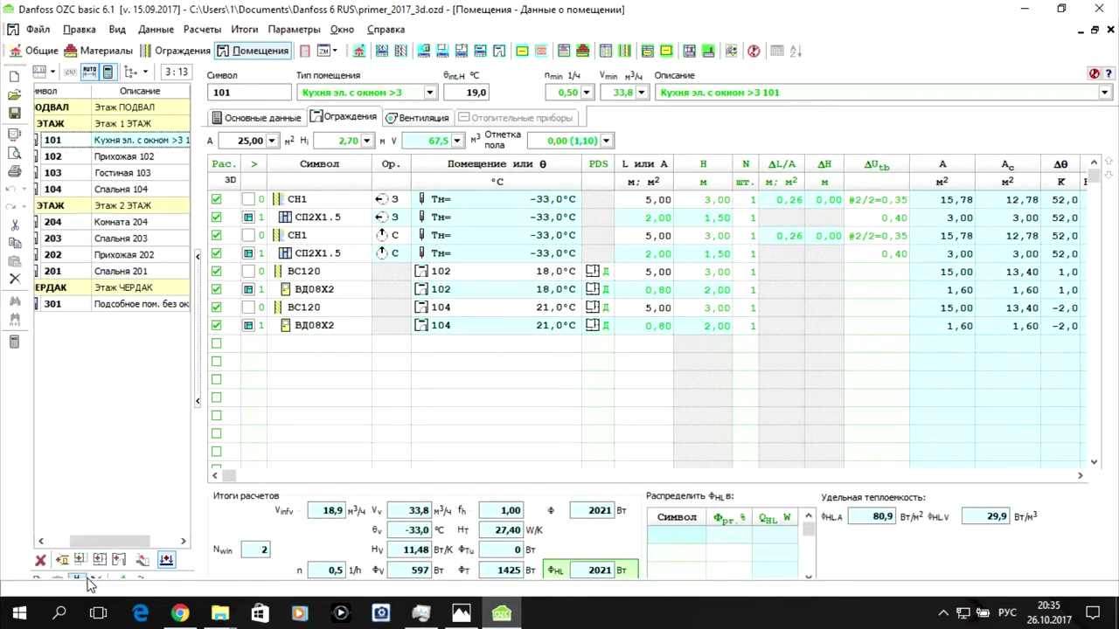
click(40, 561)
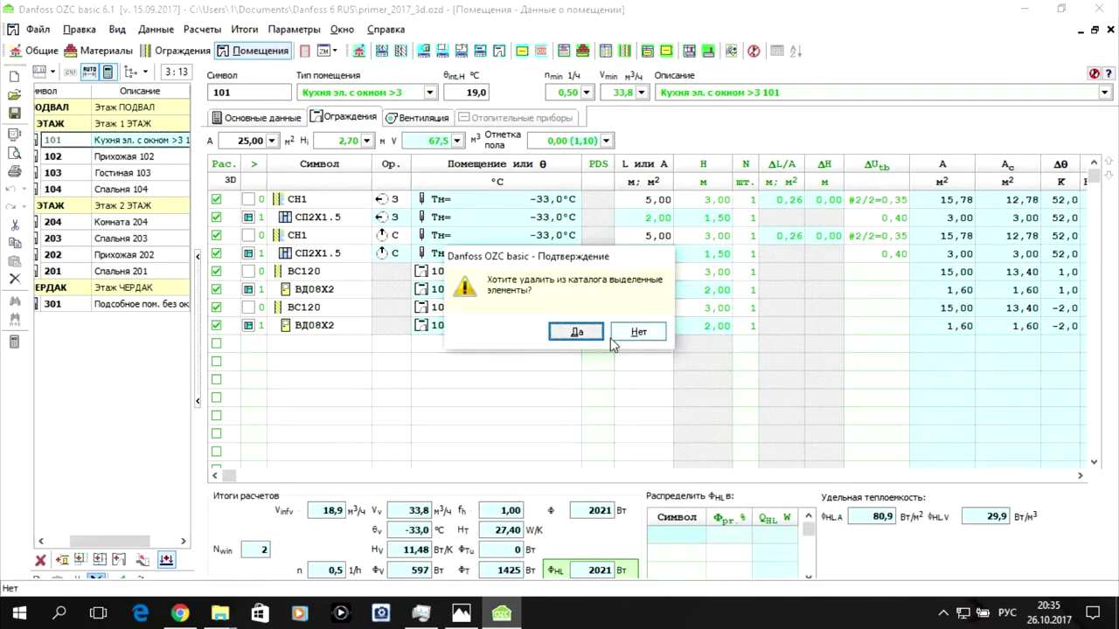
click(576, 332)
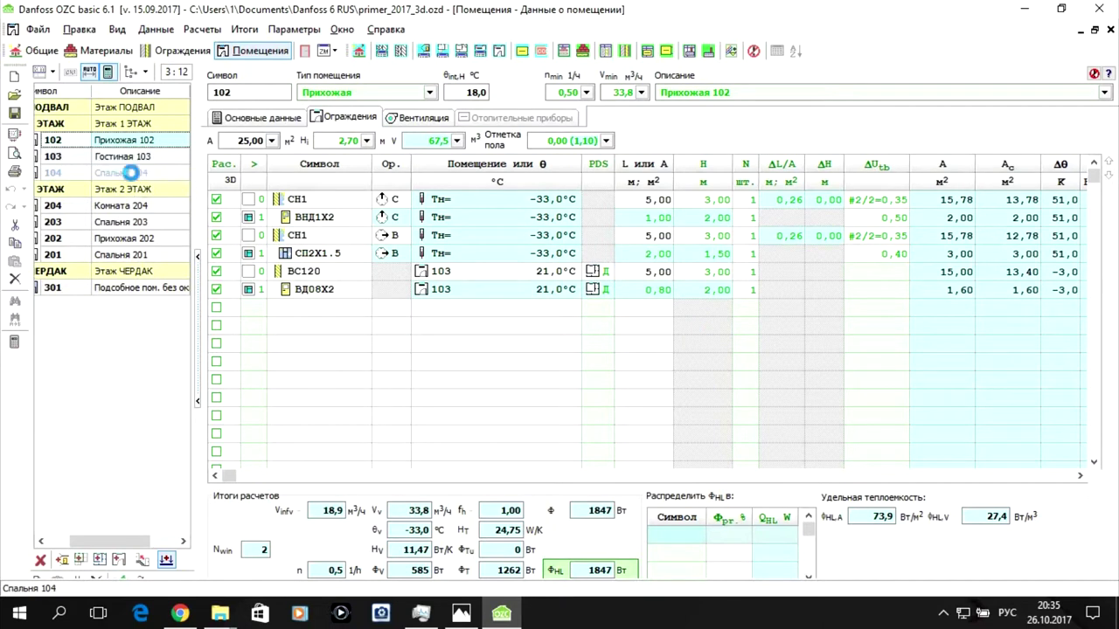
click(99, 585)
click(577, 330)
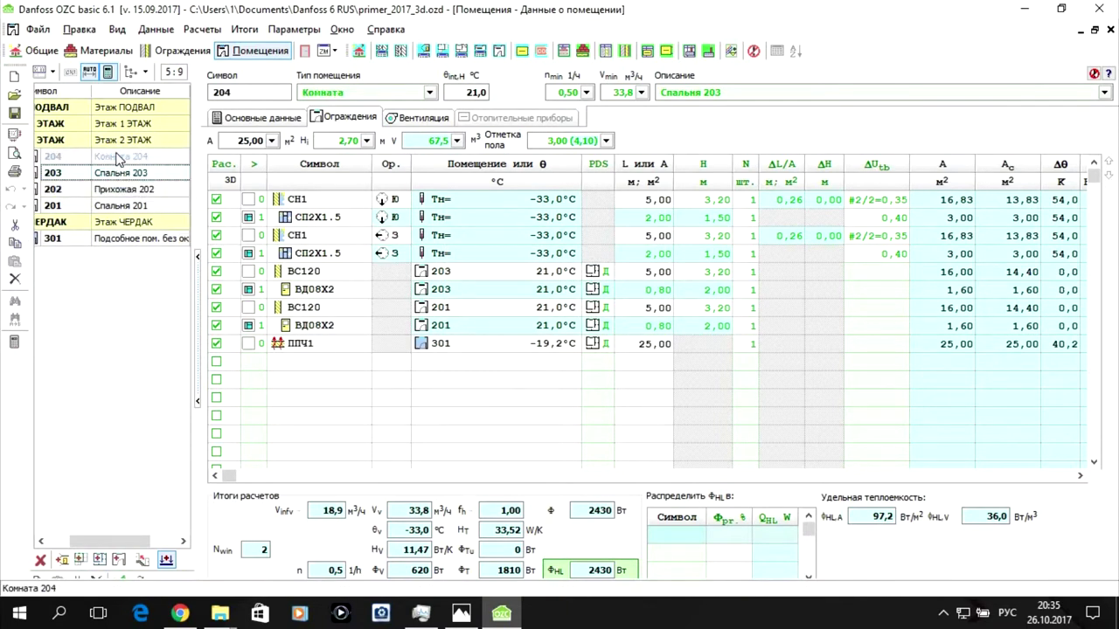
Delete rooms 201 to 204 from the second floor and room 301 from the attic, leaving only the floors
click(142, 207)
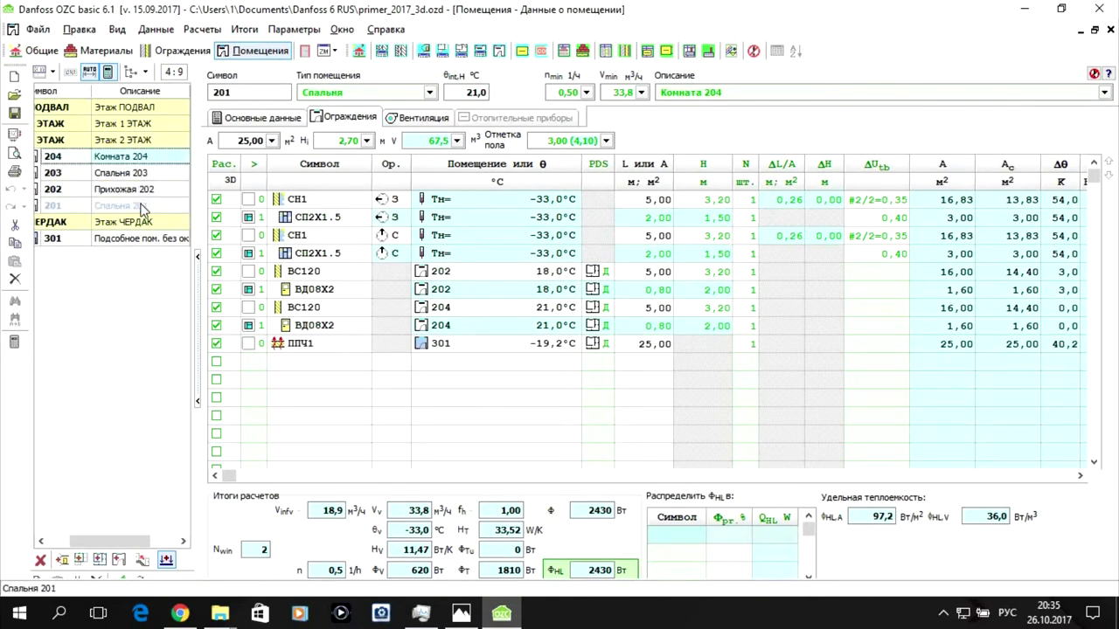
click(96, 580)
click(577, 336)
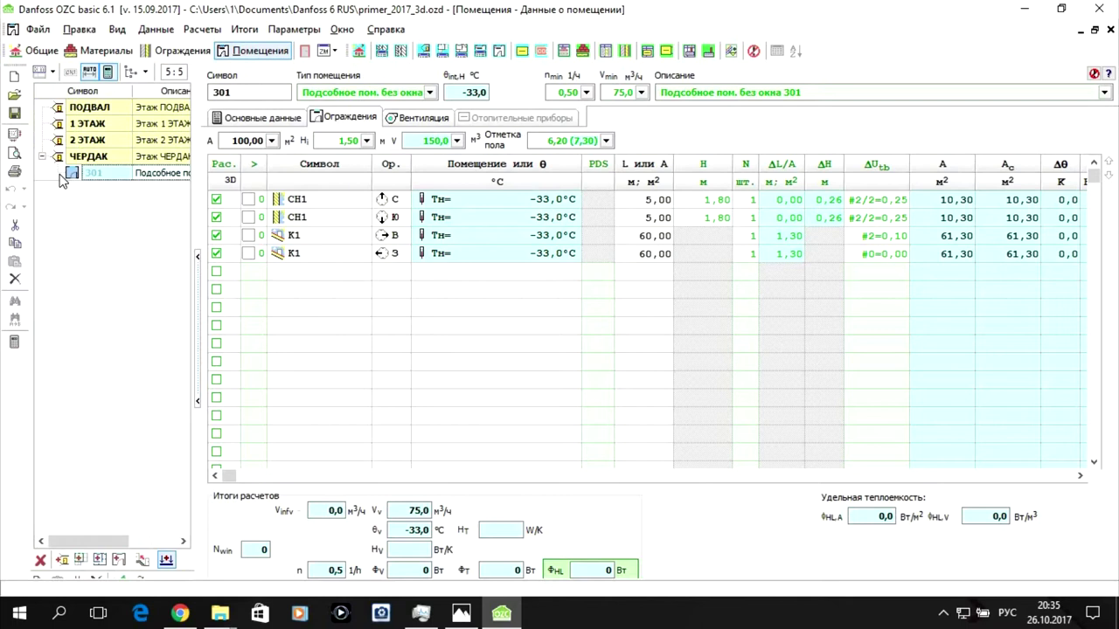
click(95, 577)
click(591, 334)
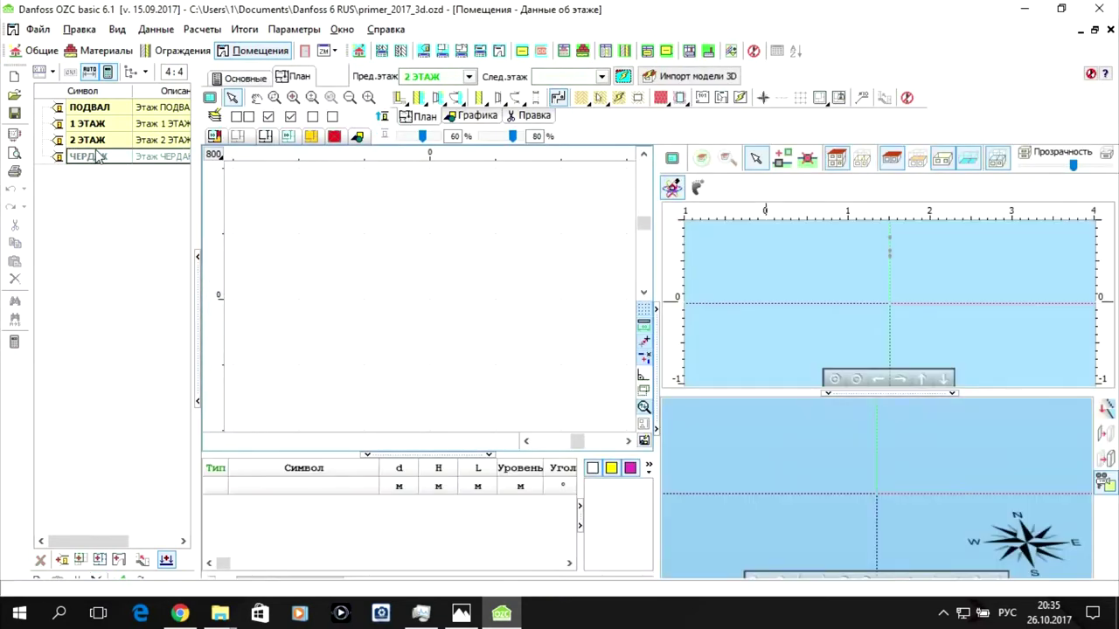
Select the basement floor ПОДВАЛ and examine its basic data, including floor elevation, heights and model element geometry
click(154, 108)
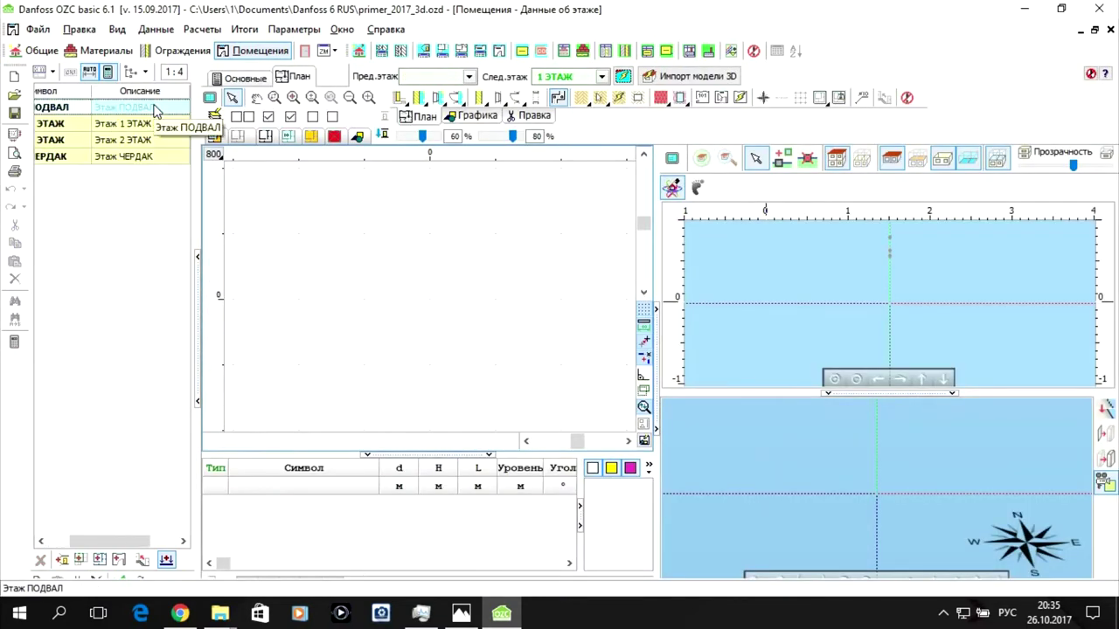
click(246, 83)
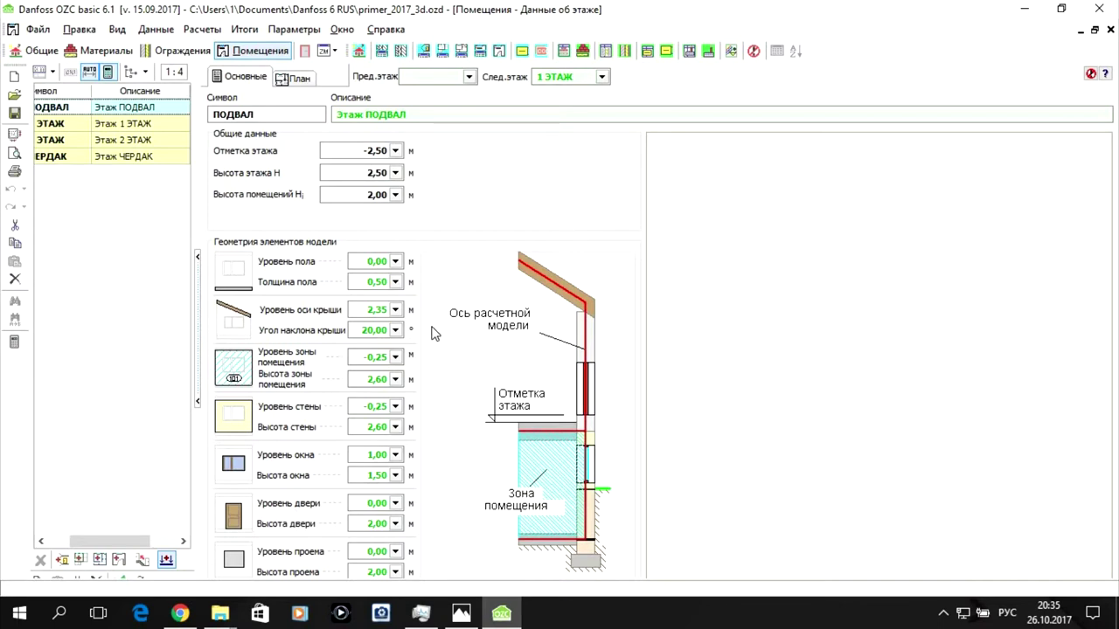
mouse_move(382, 309)
Show the basement's plan and look through its graphics and editing tool sets, returning to the plan drawing tools
click(297, 79)
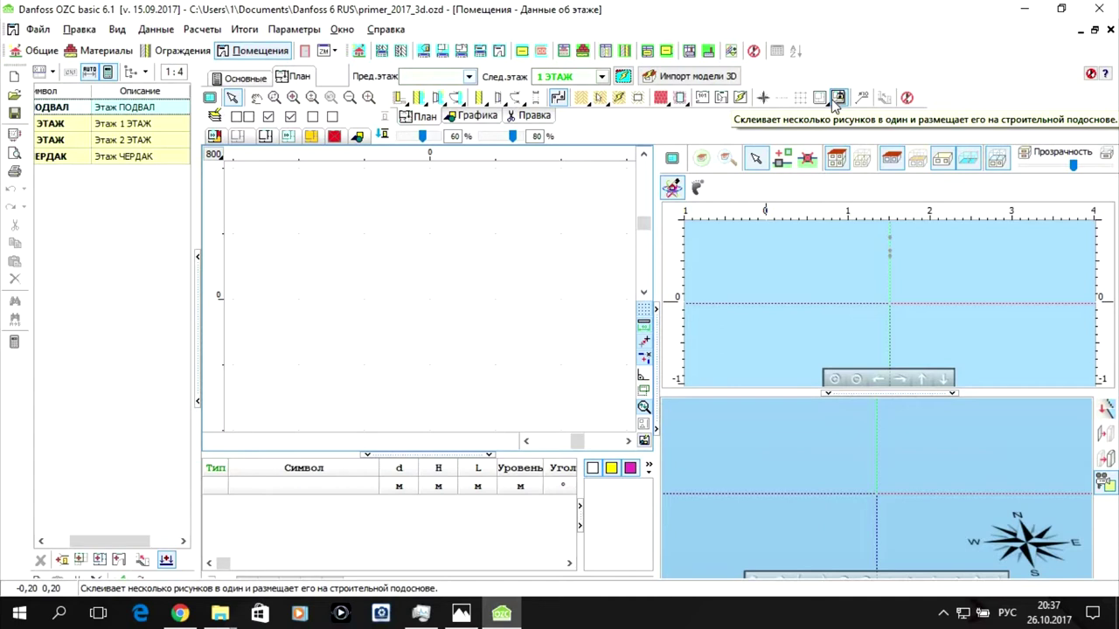
click(463, 117)
click(454, 100)
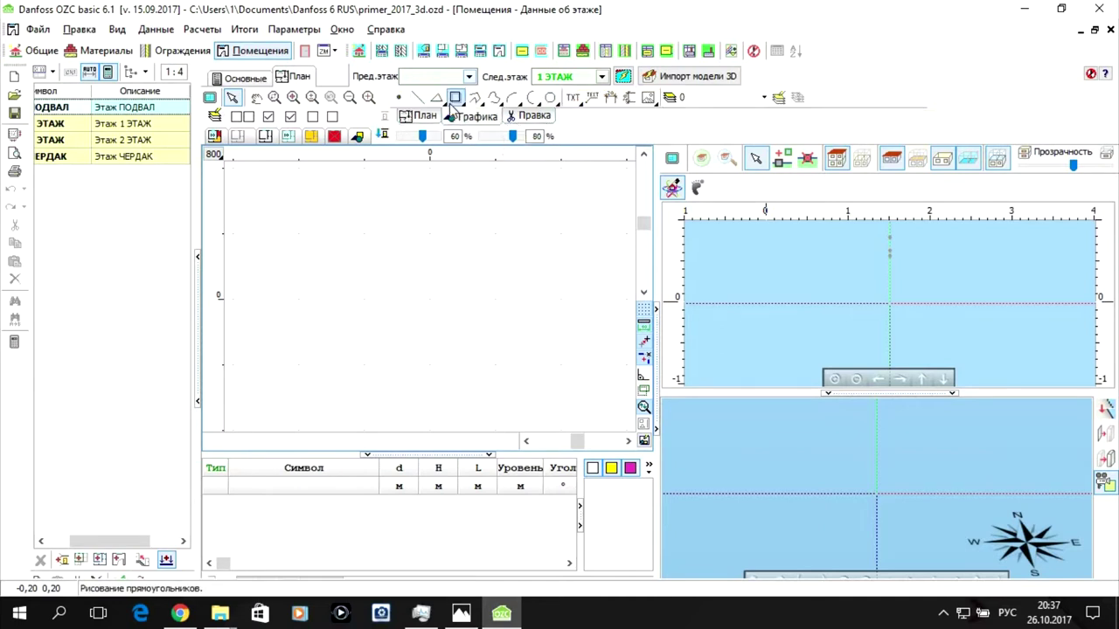
click(512, 98)
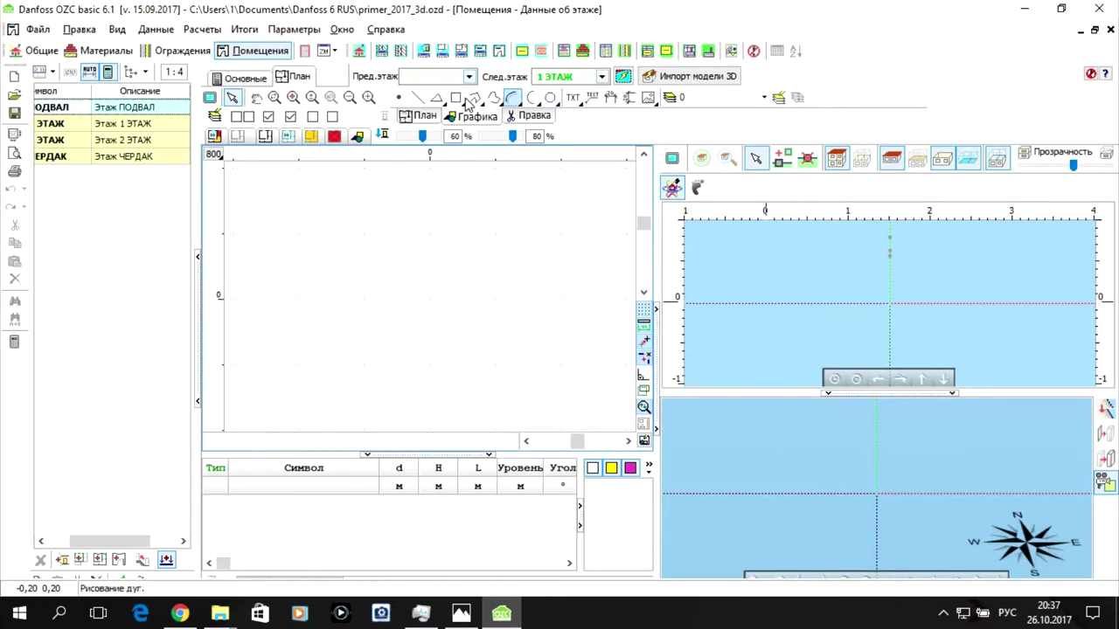
click(527, 118)
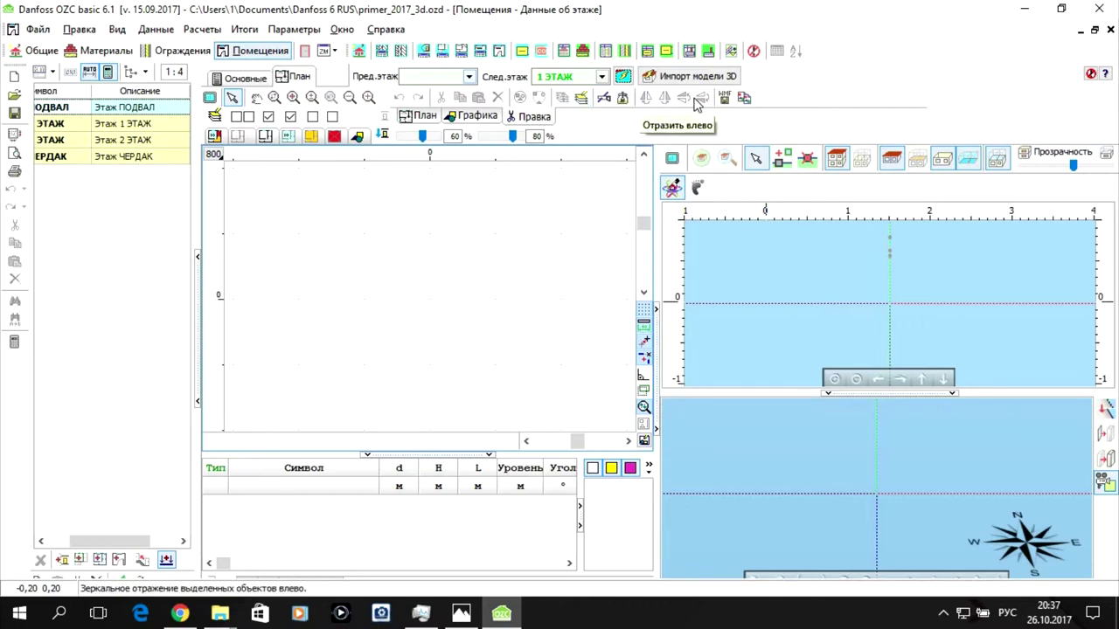
click(414, 117)
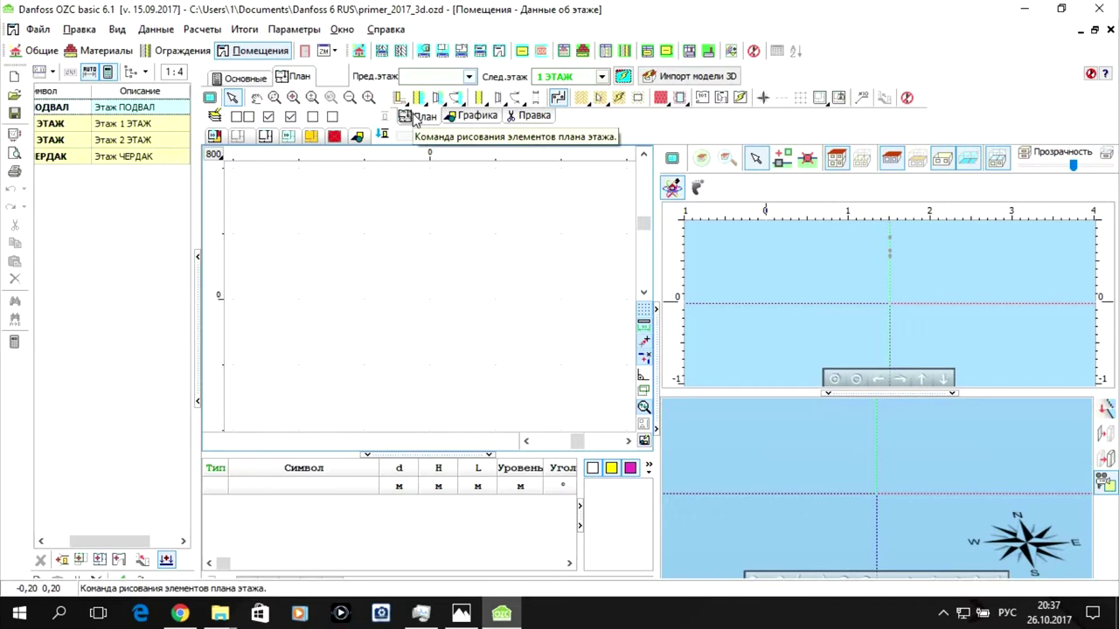
Start inserting a plan underlay picture from a file and browse to My Documents on drive E
click(819, 97)
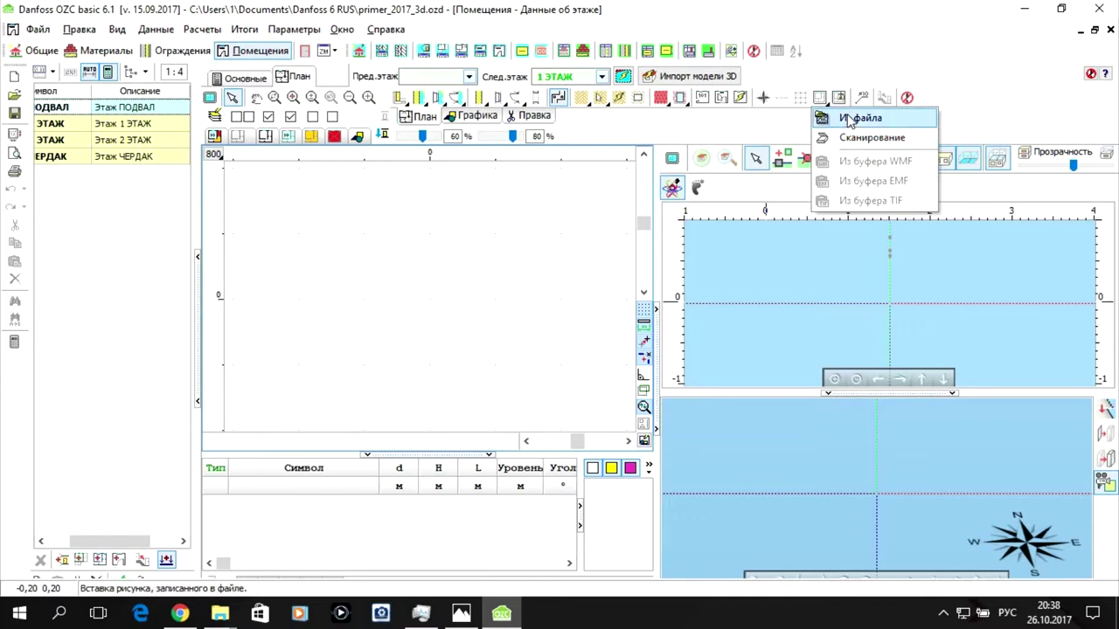
click(850, 120)
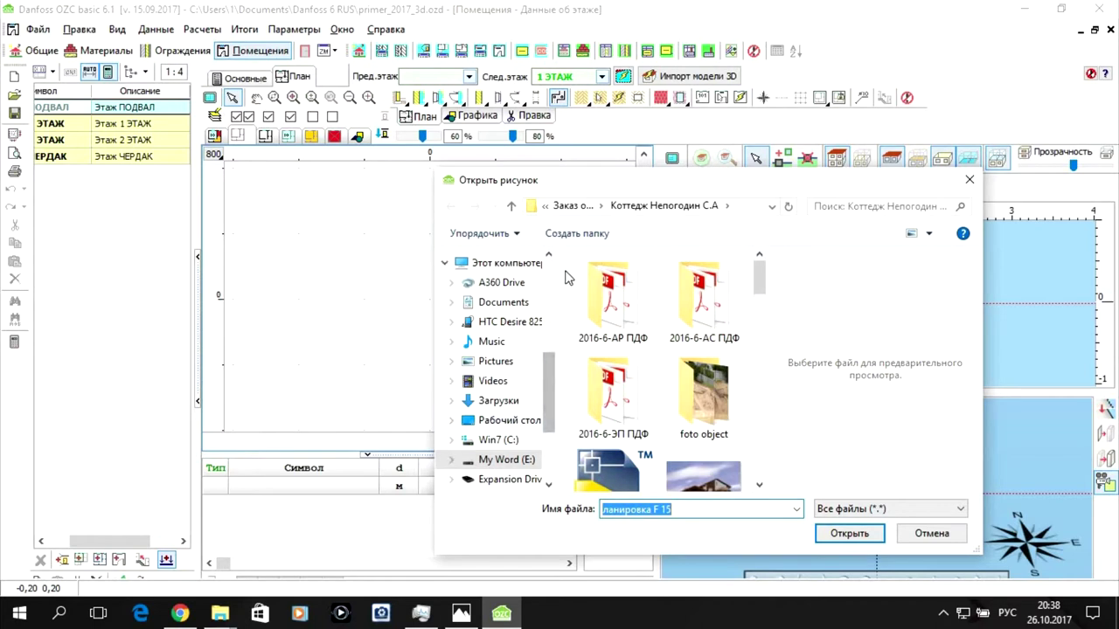
click(528, 462)
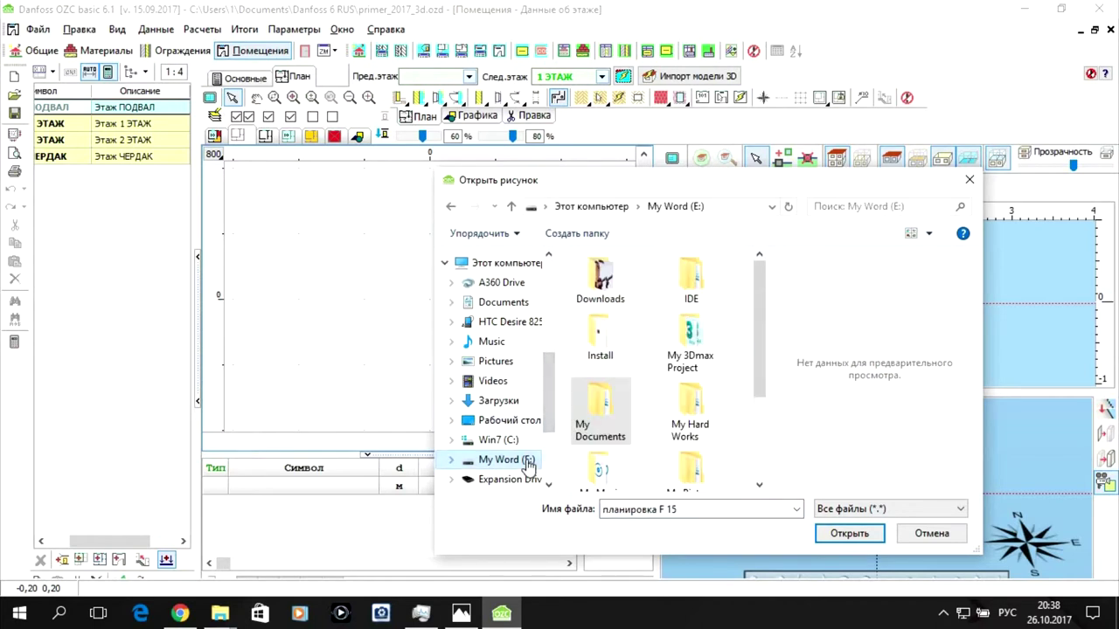
double_click(602, 407)
scroll(614, 397, down, 3)
scroll(615, 398, down, 3)
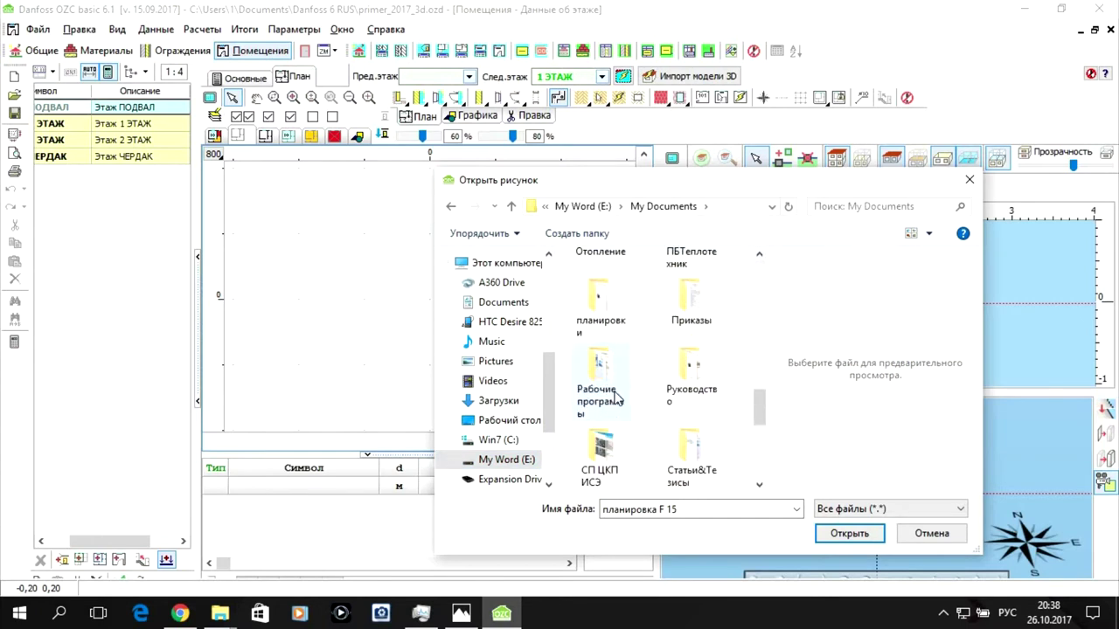
scroll(727, 372, up, 3)
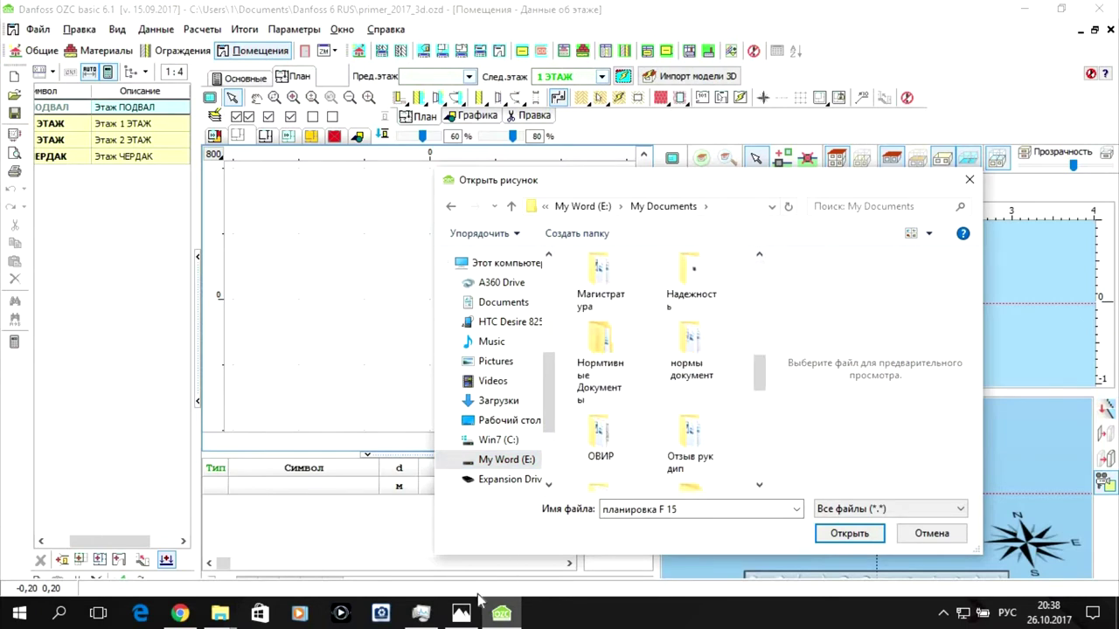
click(458, 617)
click(459, 617)
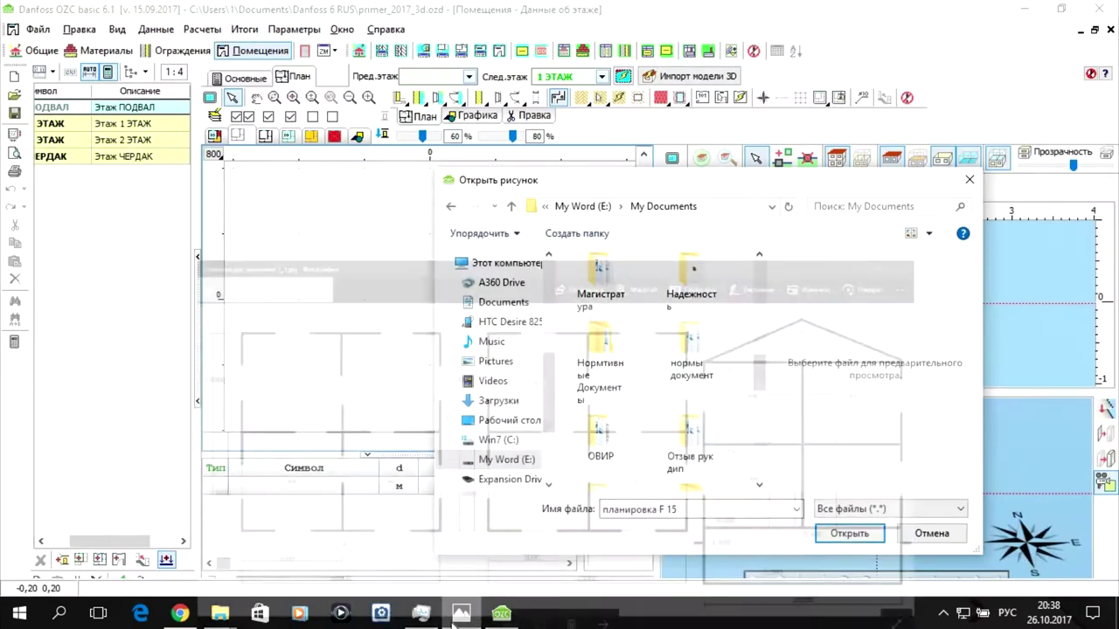
Open the Лекции folder inside Отопление to reach the floor plan pictures
scroll(691, 369, down, 4)
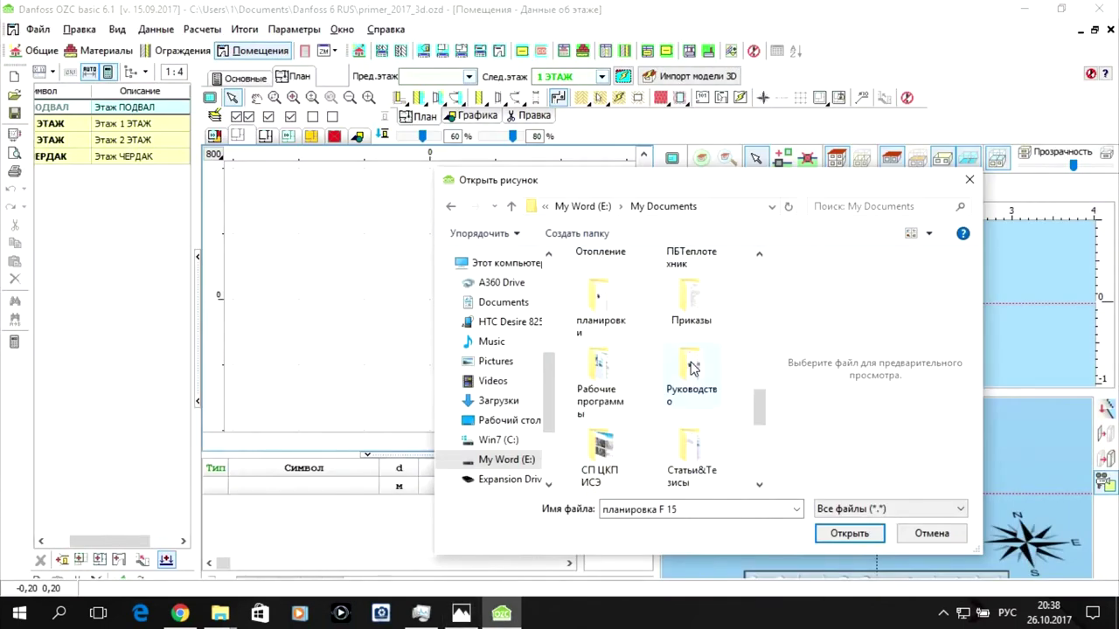
scroll(691, 369, down, 3)
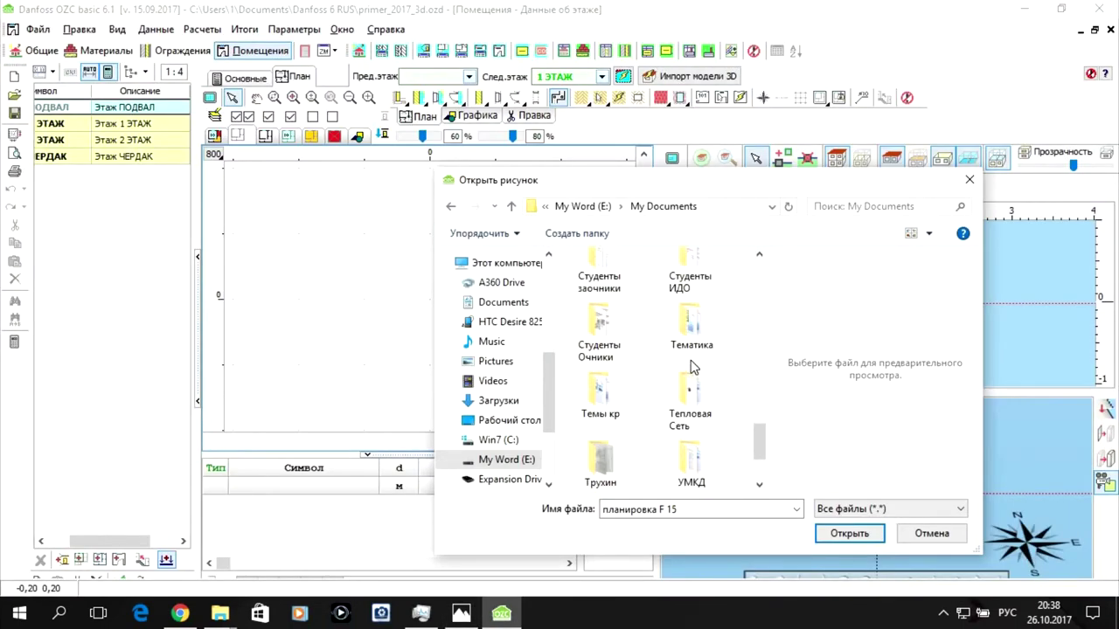
scroll(689, 367, up, 6)
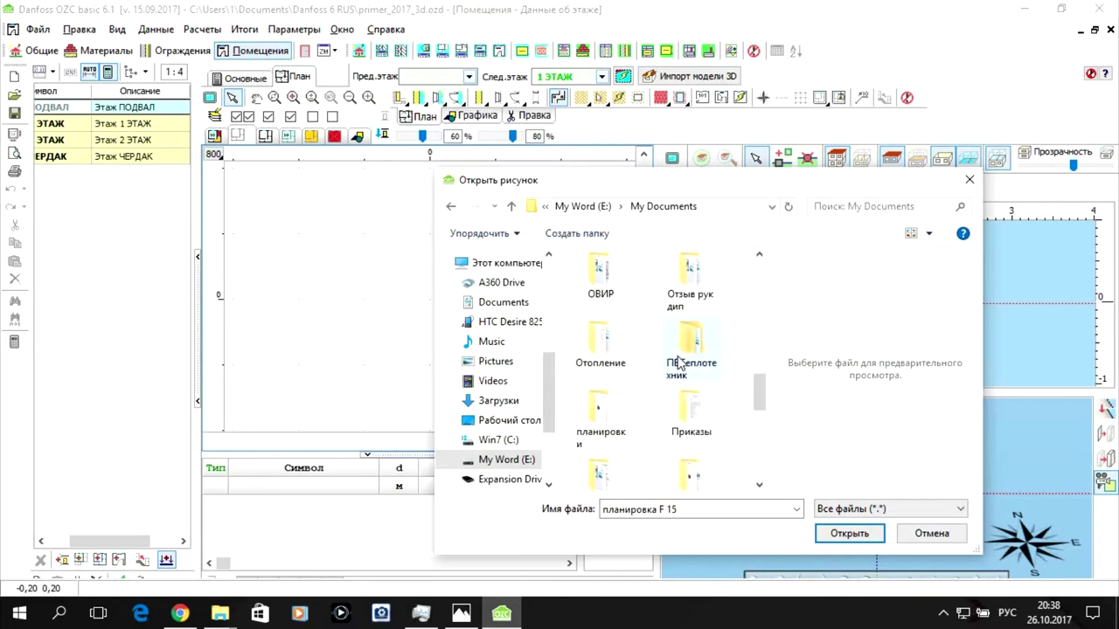
double_click(595, 345)
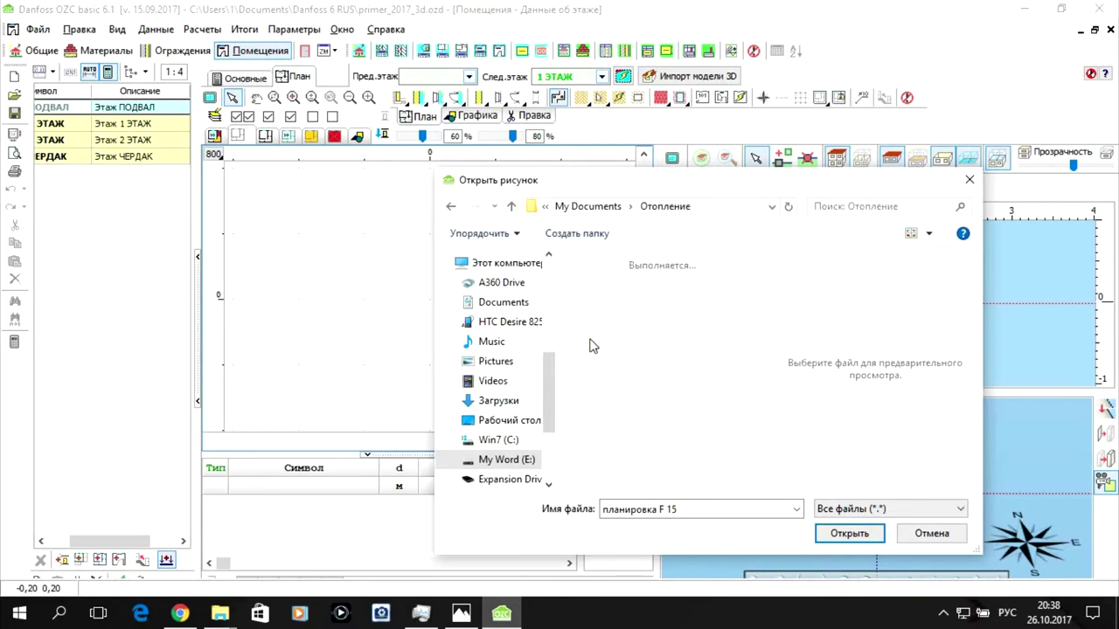
double_click(616, 351)
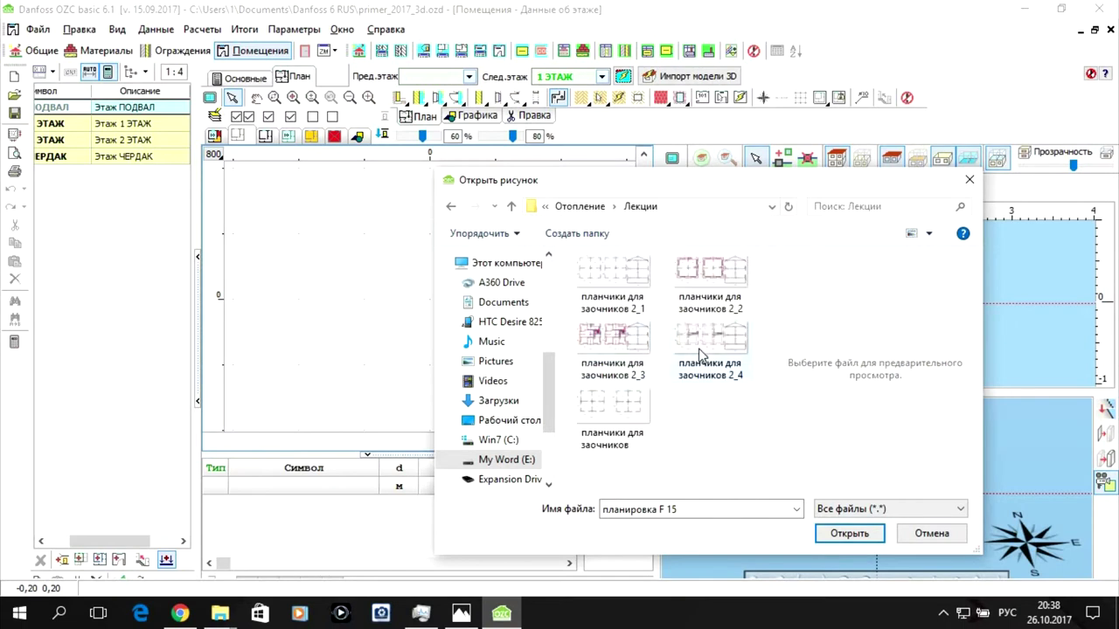
Load the picture планчики для заочников 2_1 and open its alignment, scaling and cropping window
click(610, 274)
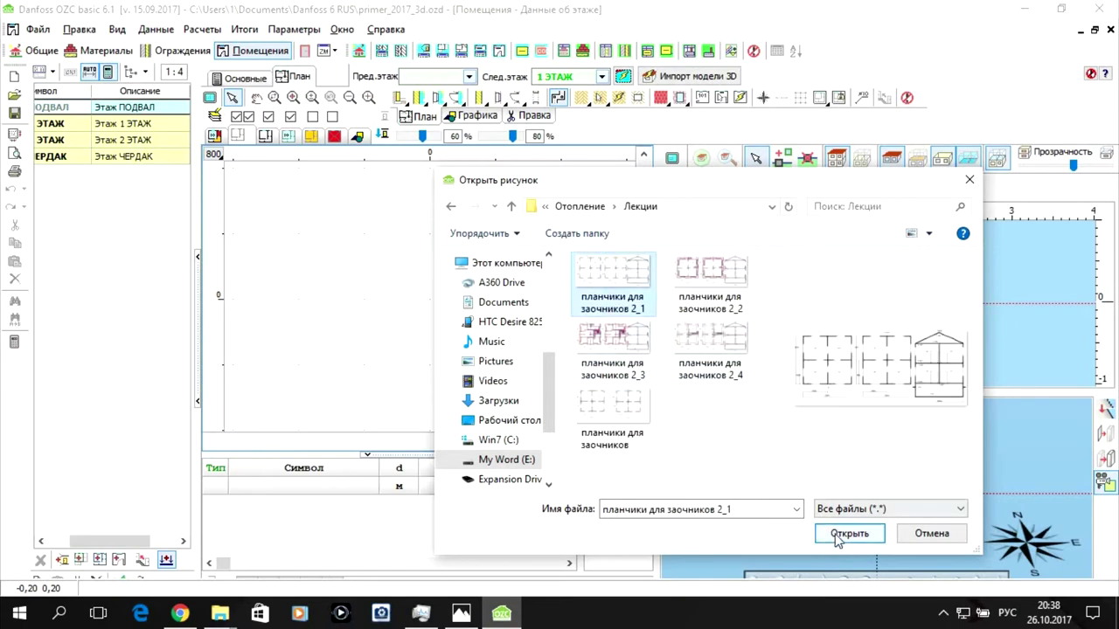
click(849, 532)
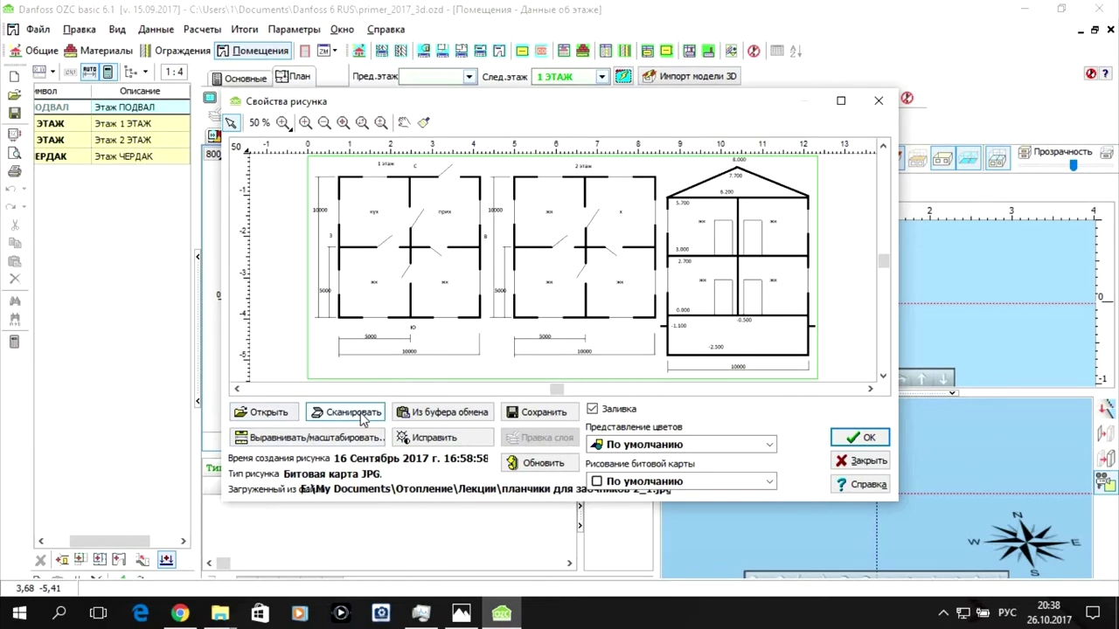
click(324, 439)
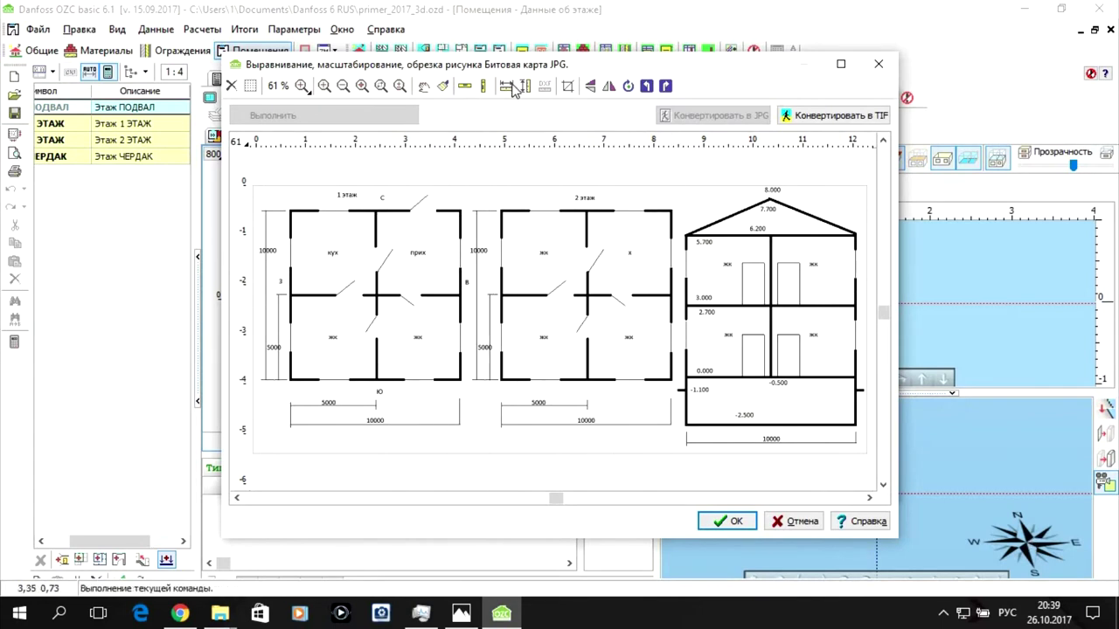
Crop the picture to the 1 этаж plan with its dimension lines, using a frame about 4.3 wide and 5.4 high
click(567, 86)
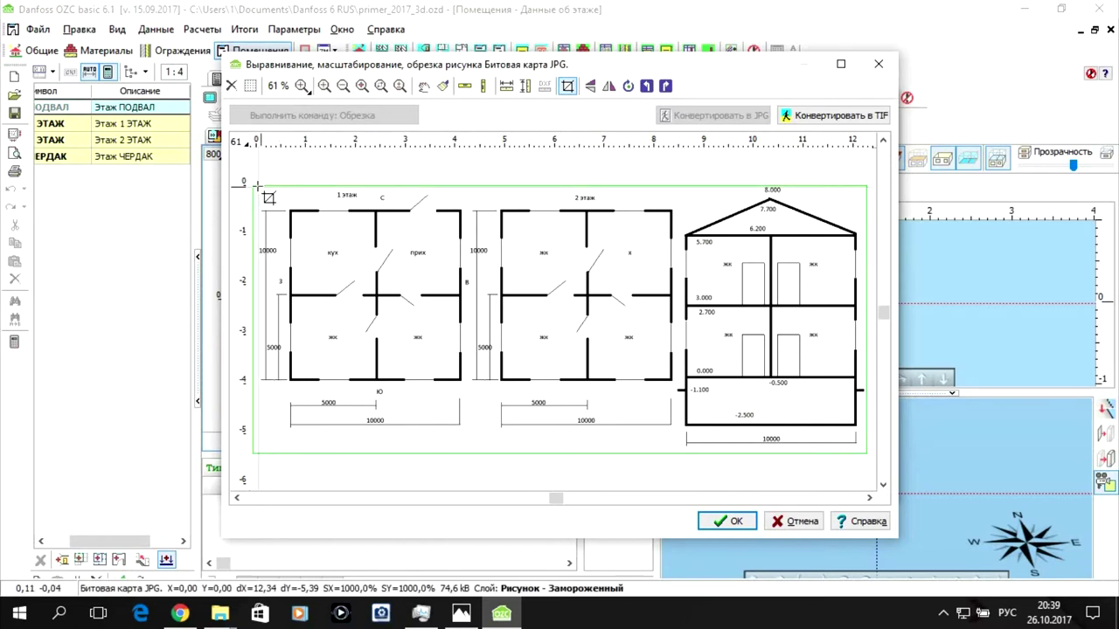
click(257, 184)
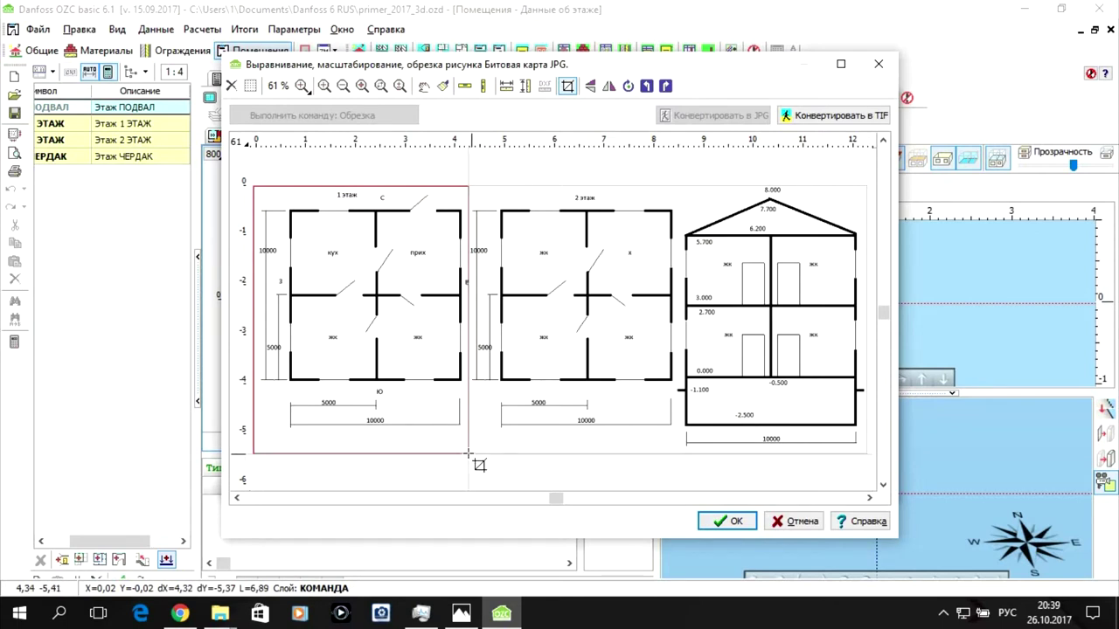
click(469, 453)
scroll(469, 454, up, 1)
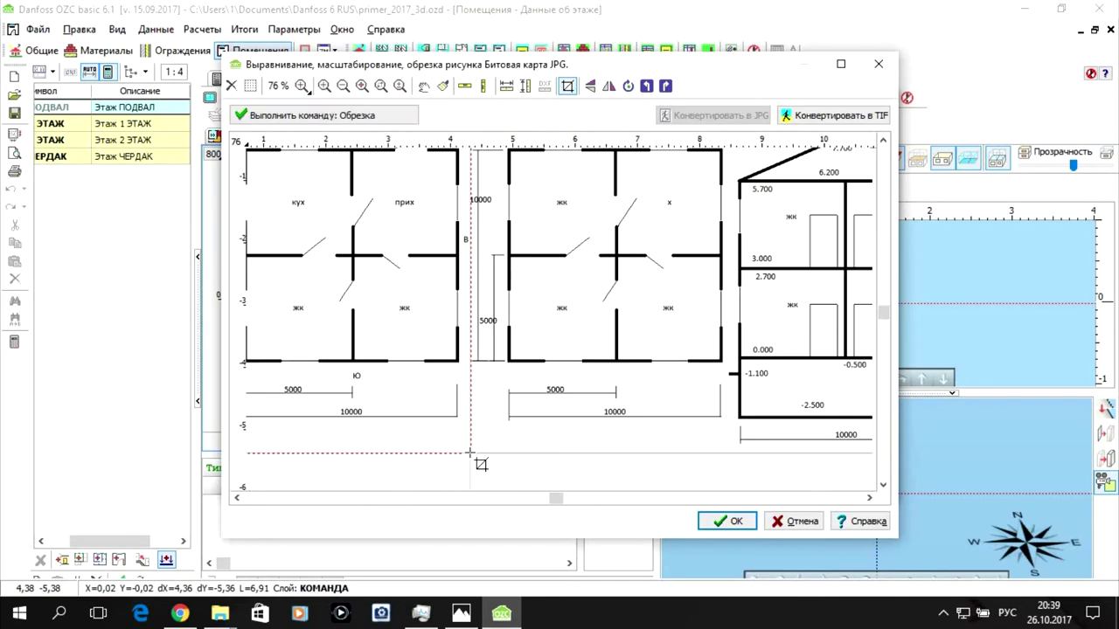
click(342, 117)
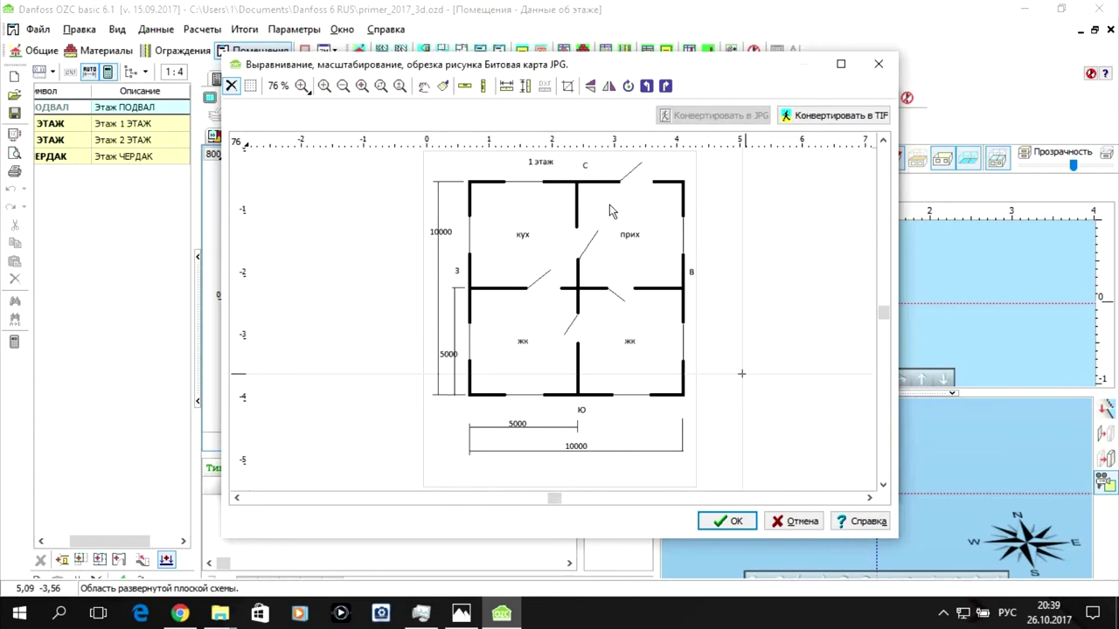
Start scaling the cropped plan horizontally with proportional scale, using the overall 10000 dimension line below the plan as reference
click(505, 84)
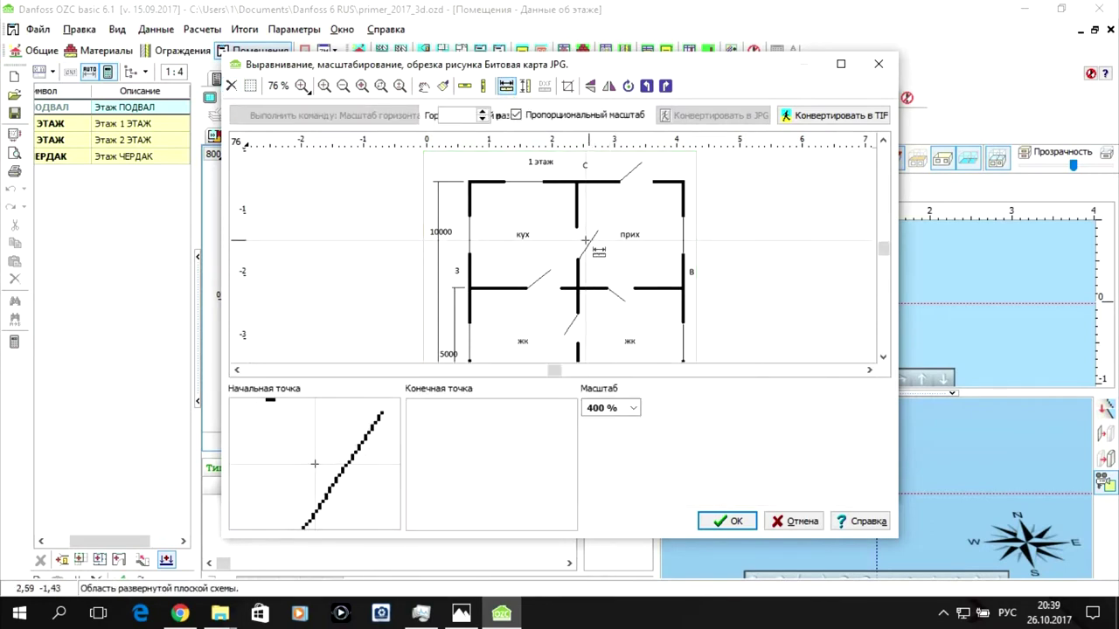
scroll(585, 223, down, 3)
scroll(607, 336, down, 2)
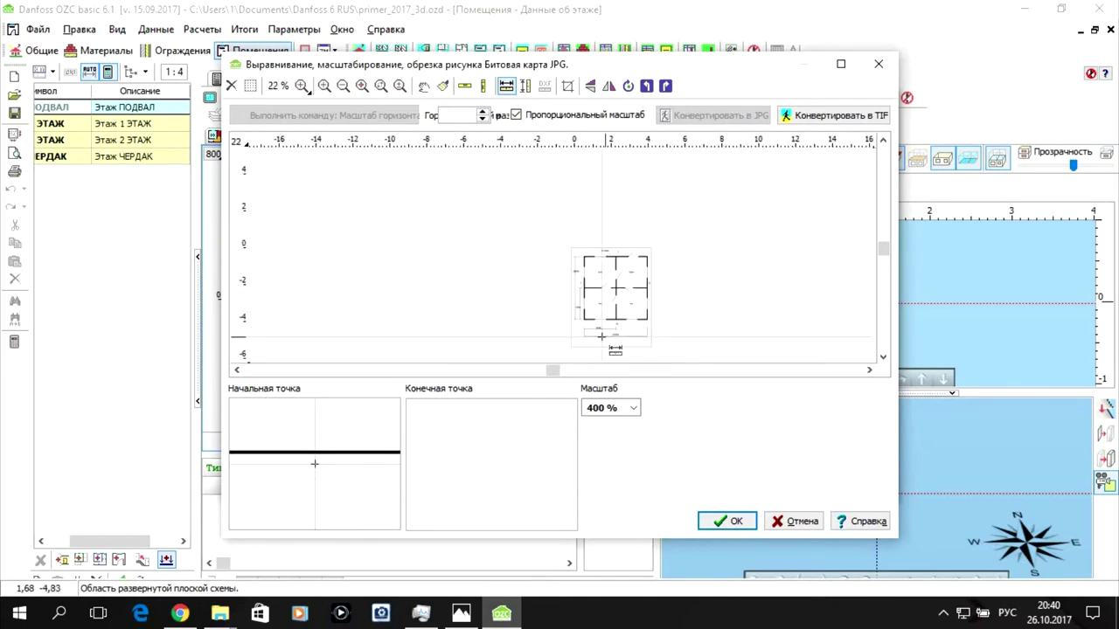
scroll(601, 336, up, 9)
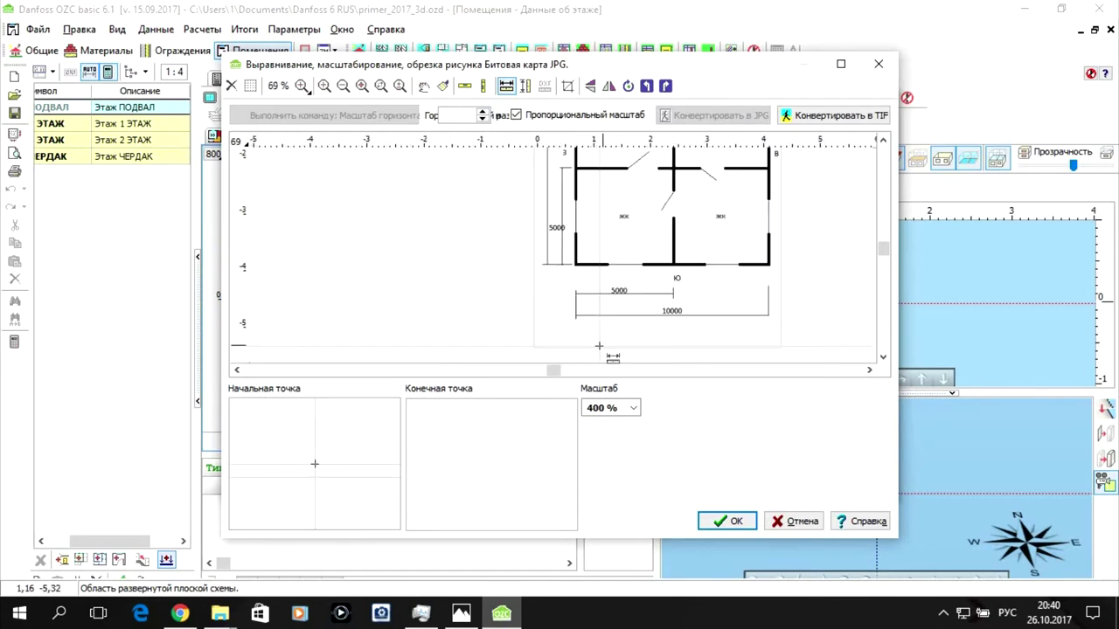
scroll(598, 341, up, 1)
scroll(497, 325, down, 1)
scroll(482, 312, up, 4)
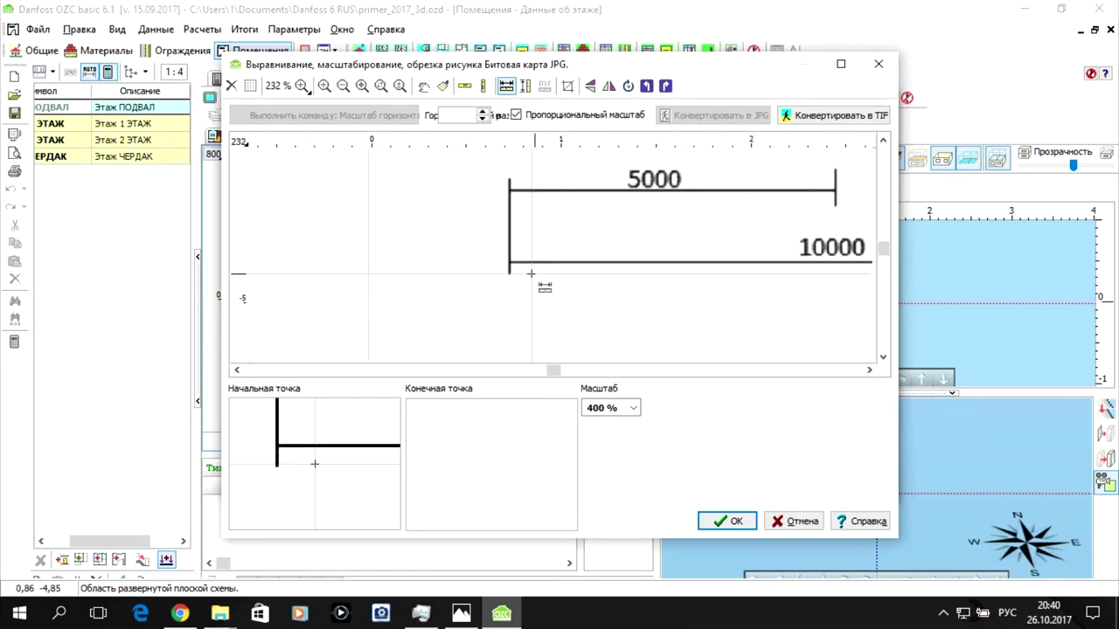